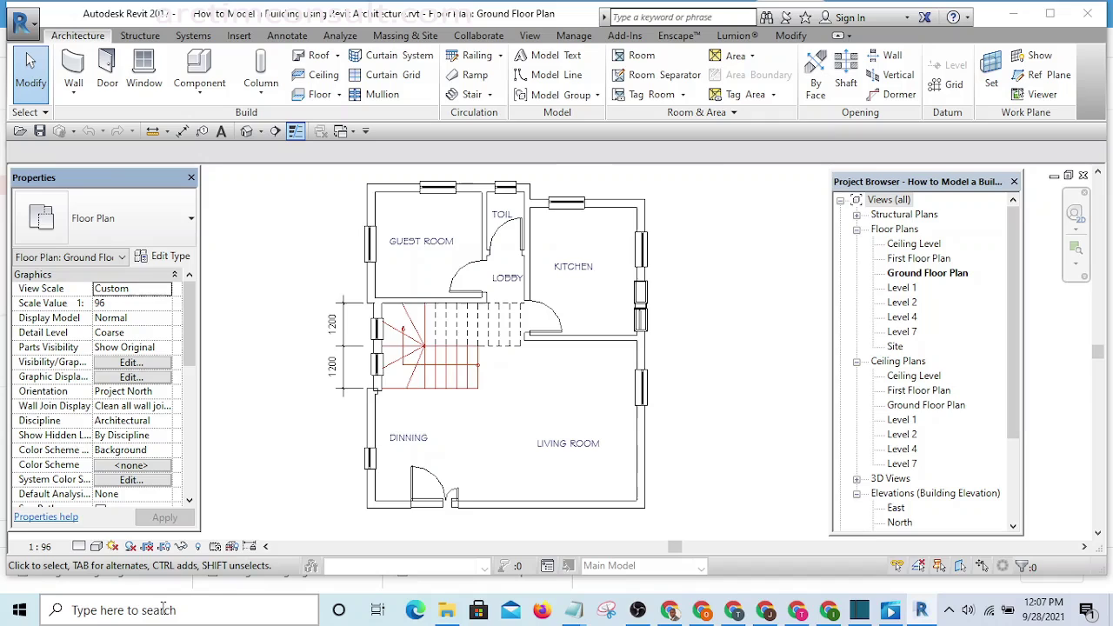
Step: Search 'sn' from the taskbar and bring up the Snipping Tool result's app options
left_click(171, 609)
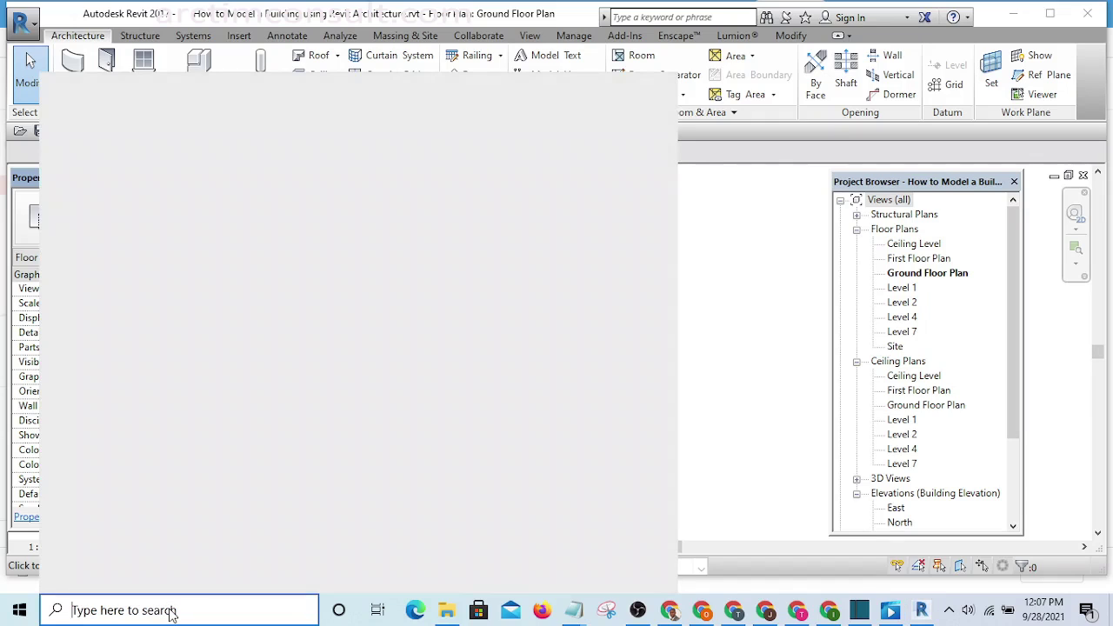
type("sn")
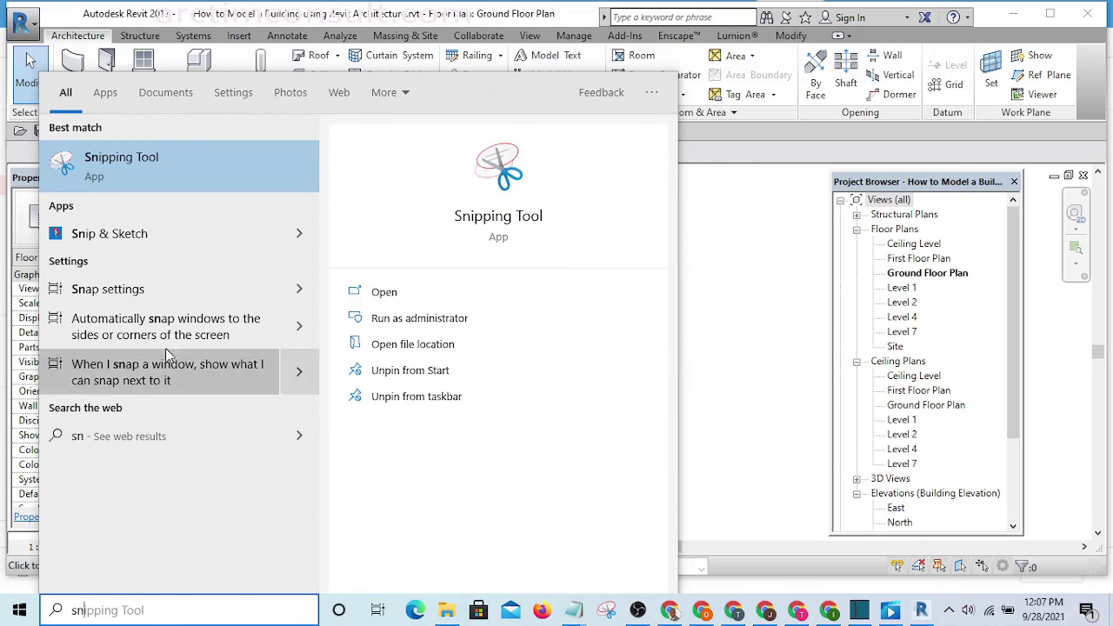
right_click(116, 162)
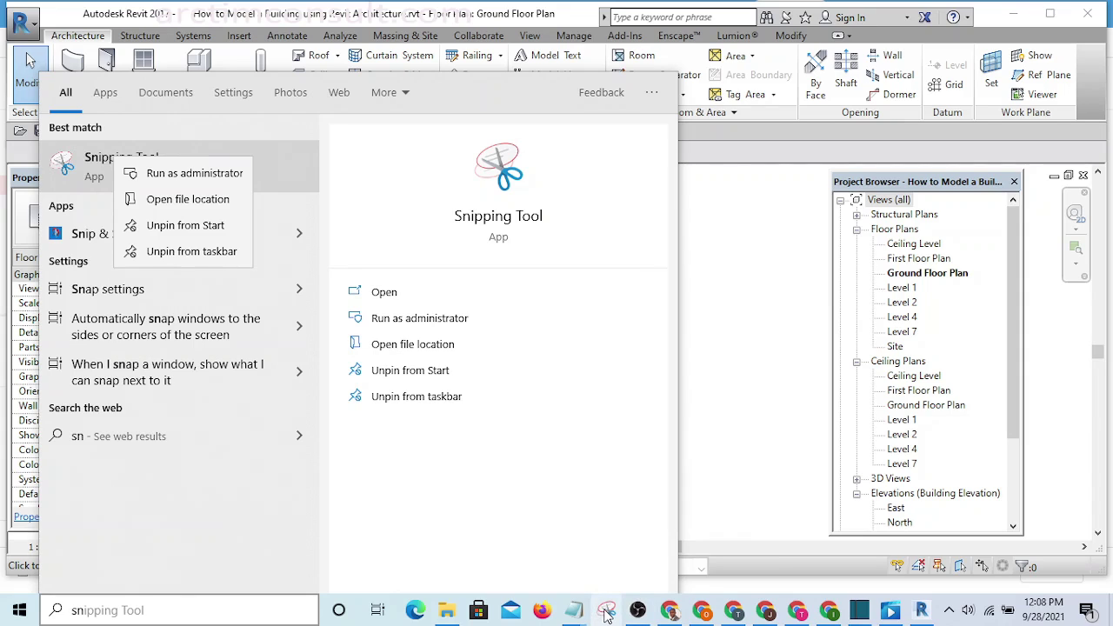
Step: Launch Snipping Tool from the taskbar, move its window into view, and begin a new snip
left_click(767, 522)
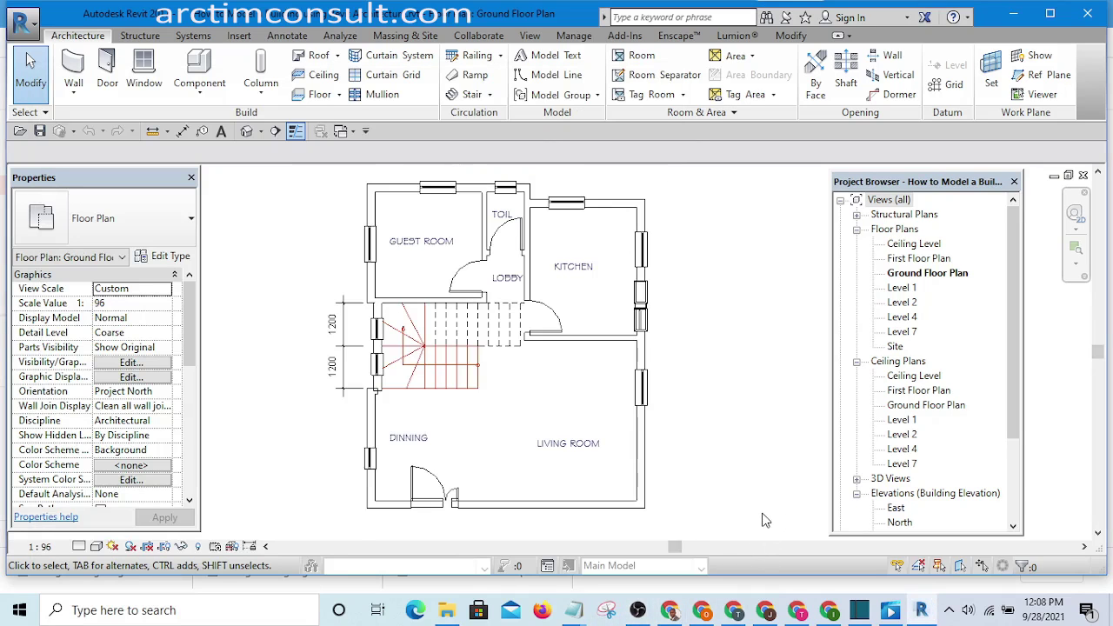
left_click(609, 614)
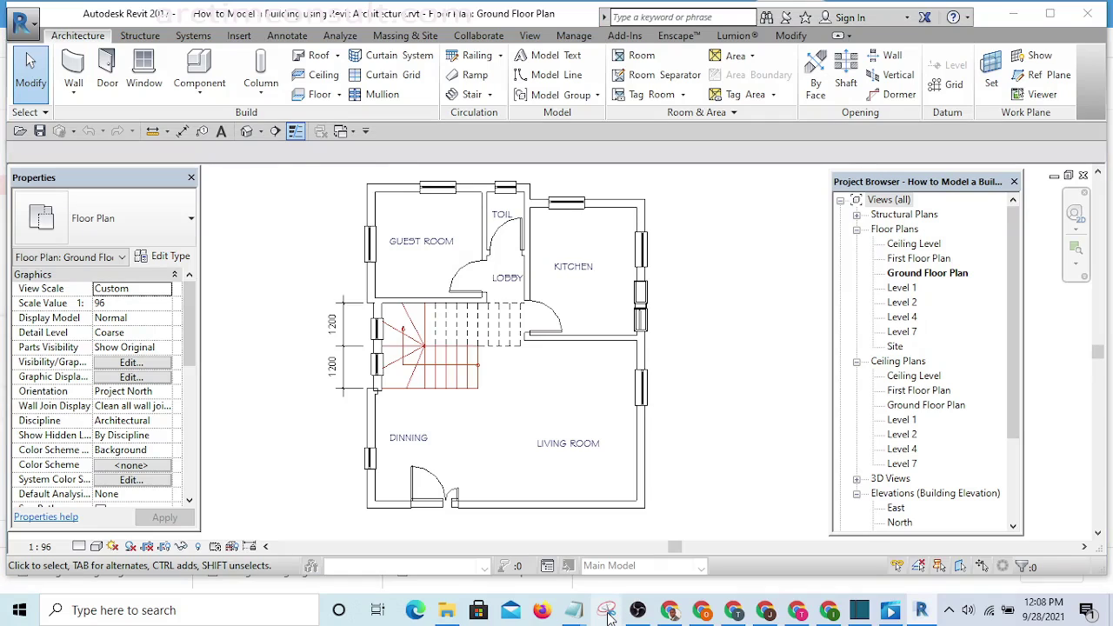
mouse_move(982, 557)
left_mouse_down()
mouse_move(896, 383)
mouse_move(875, 383)
mouse_move(923, 387)
mouse_move(957, 464)
mouse_move(943, 471)
mouse_move(946, 487)
mouse_move(970, 480)
mouse_move(978, 492)
mouse_move(992, 578)
mouse_move(1000, 522)
mouse_move(1042, 522)
mouse_move(1038, 581)
mouse_move(1053, 524)
left_mouse_up()
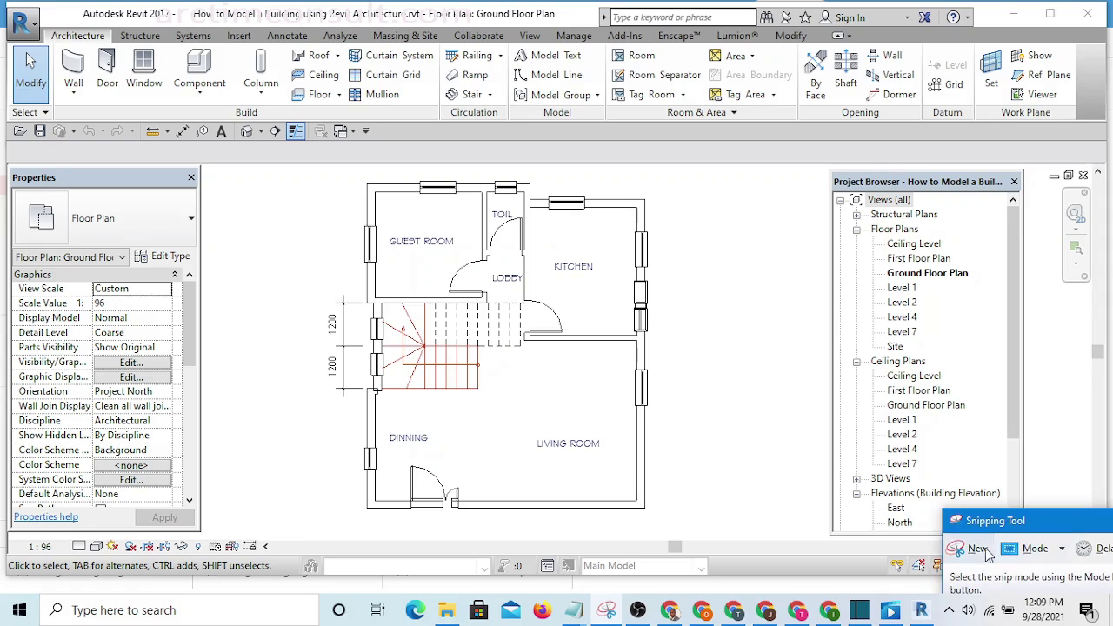
left_click(981, 549)
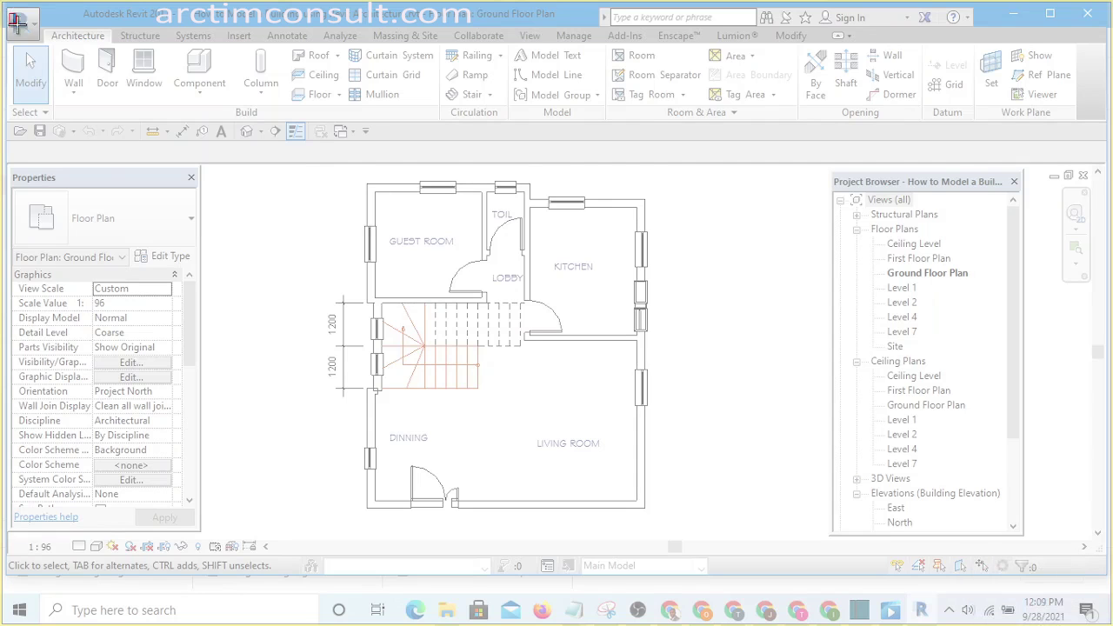
Step: Snip the whole Revit floor plan window, then dismiss the save dialog without saving
mouse_move(7, 12)
left_mouse_down()
mouse_move(893, 450)
mouse_move(1023, 547)
mouse_move(1094, 577)
left_mouse_up()
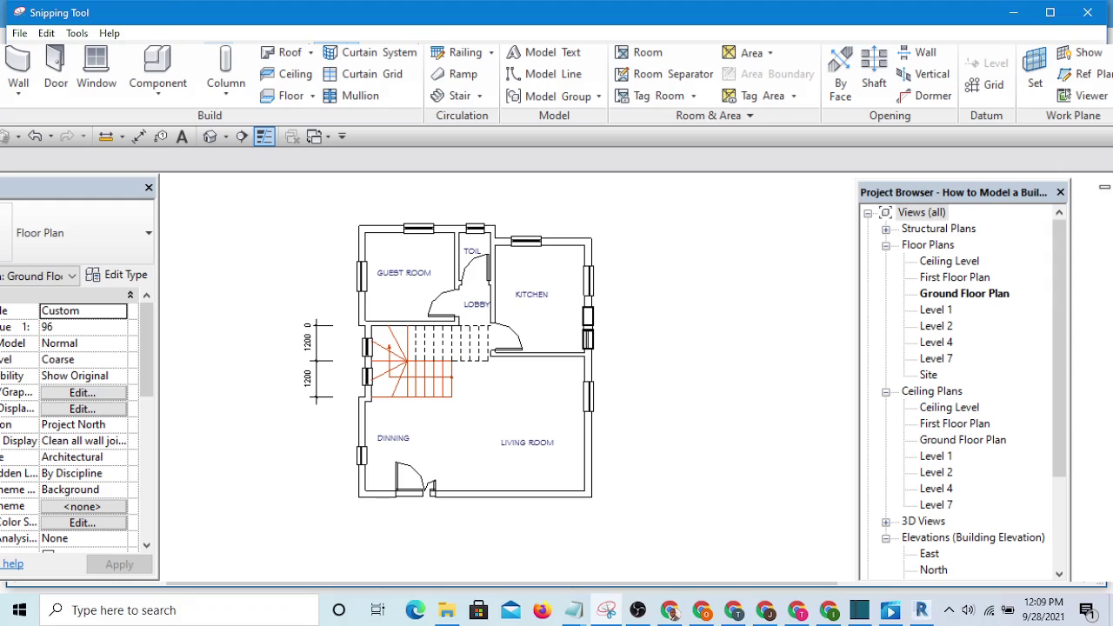
key("ctrl+s")
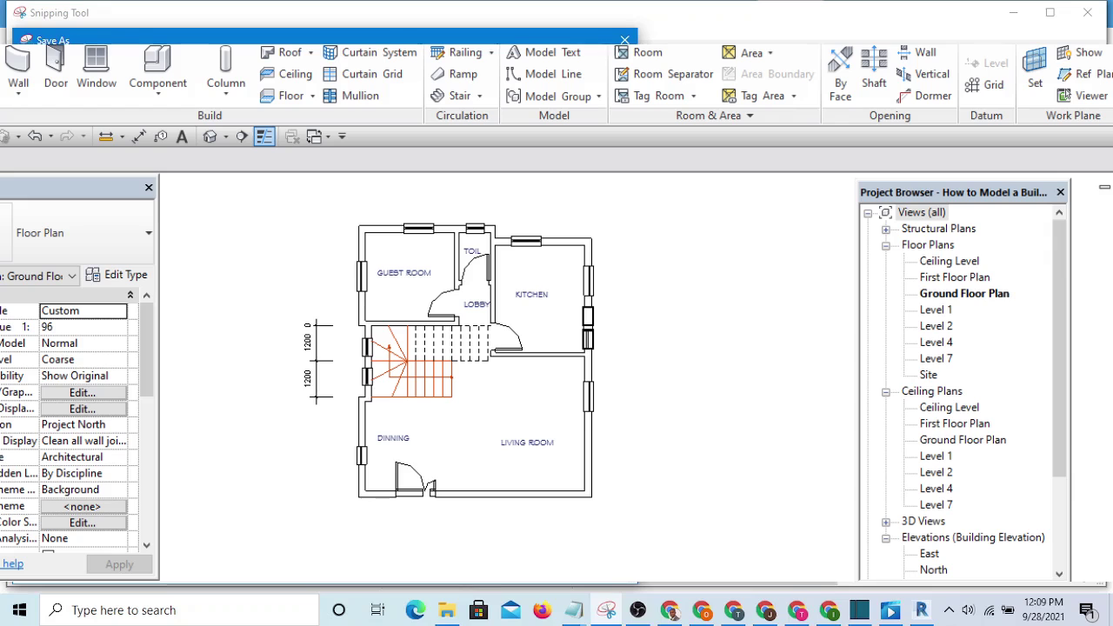
key("Return")
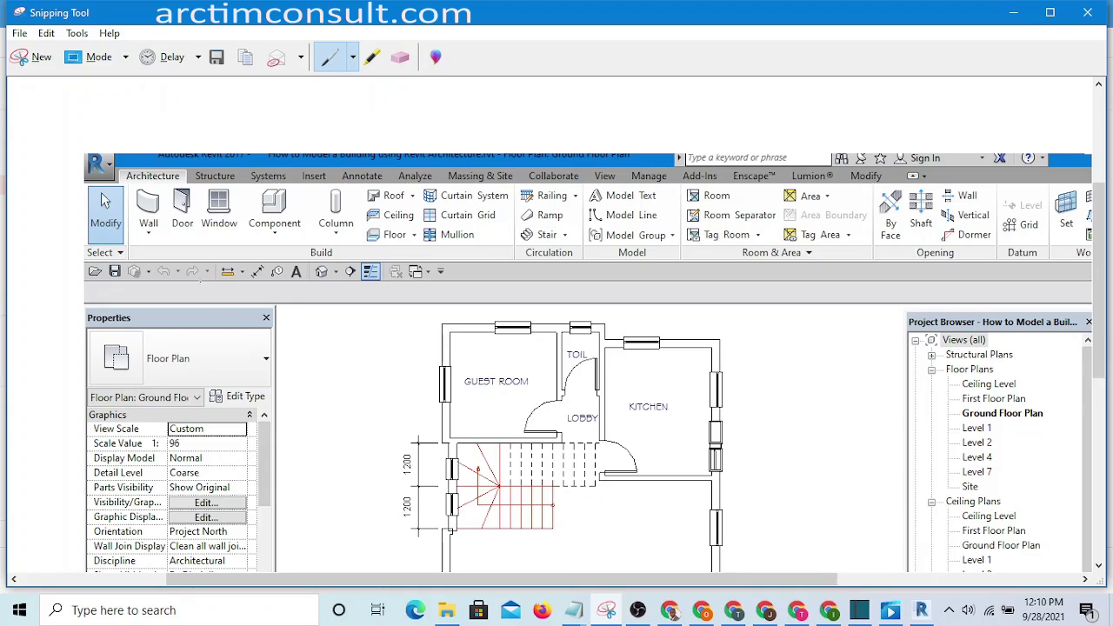
Step: With the red pen, circle the guest room, toilet and lobby, and draw an arrow at the living room
scroll(595, 356, "down", 1)
scroll(595, 355, "up", 2)
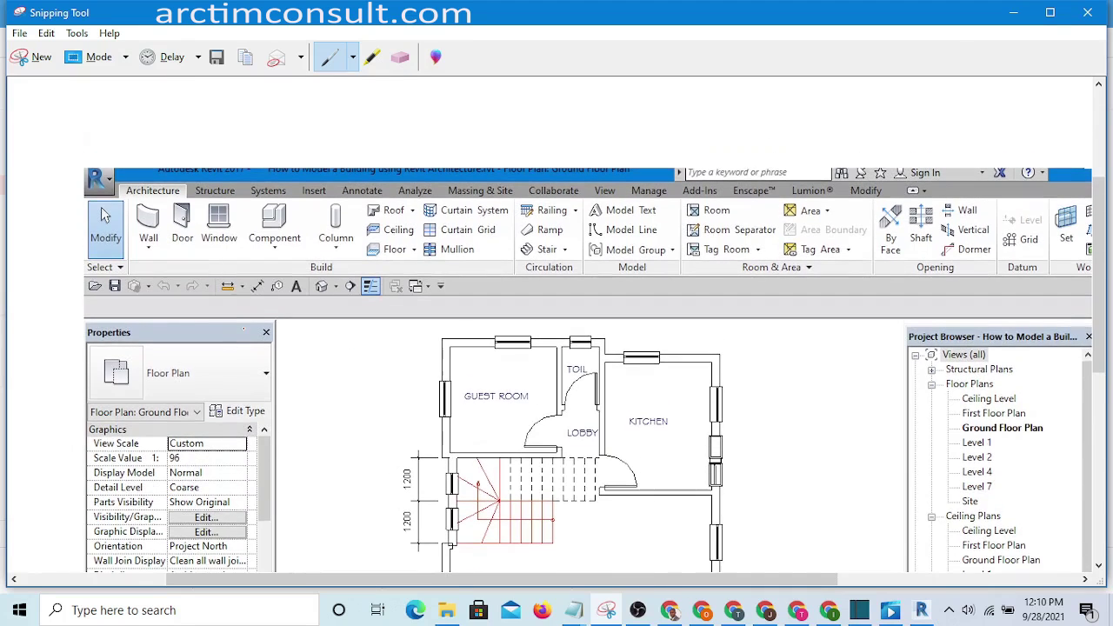
left_click(334, 61)
scroll(325, 342, "down", 2)
scroll(326, 342, "down", 1)
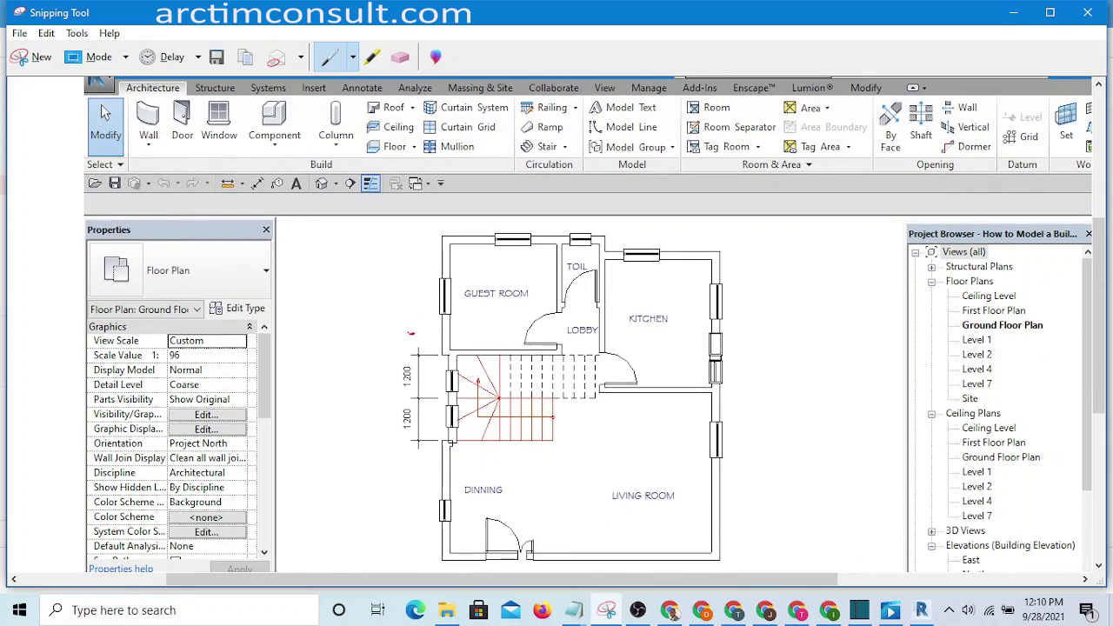
left_click_drag(411, 332, 415, 333)
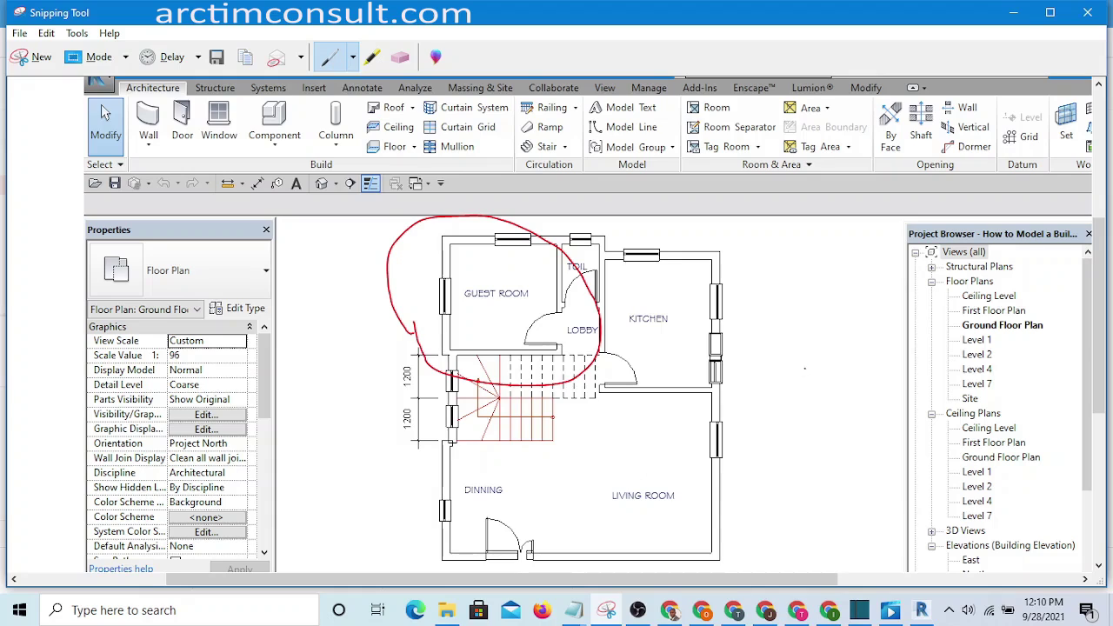
left_click_drag(806, 363, 673, 470)
mouse_move(694, 426)
left_mouse_down()
mouse_move(669, 467)
mouse_move(744, 452)
left_mouse_up()
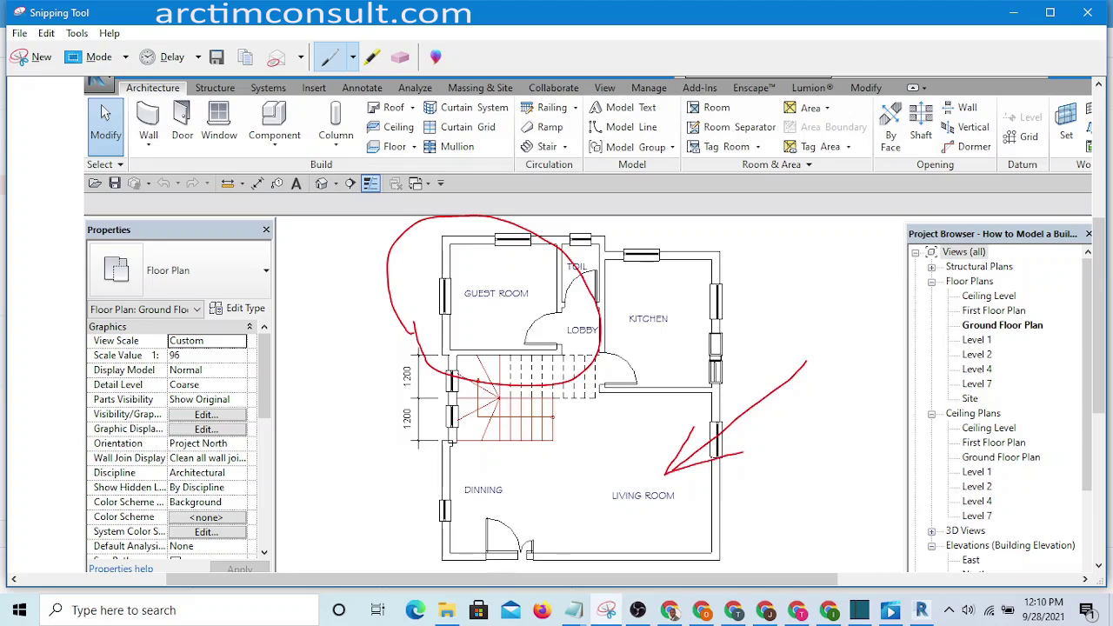